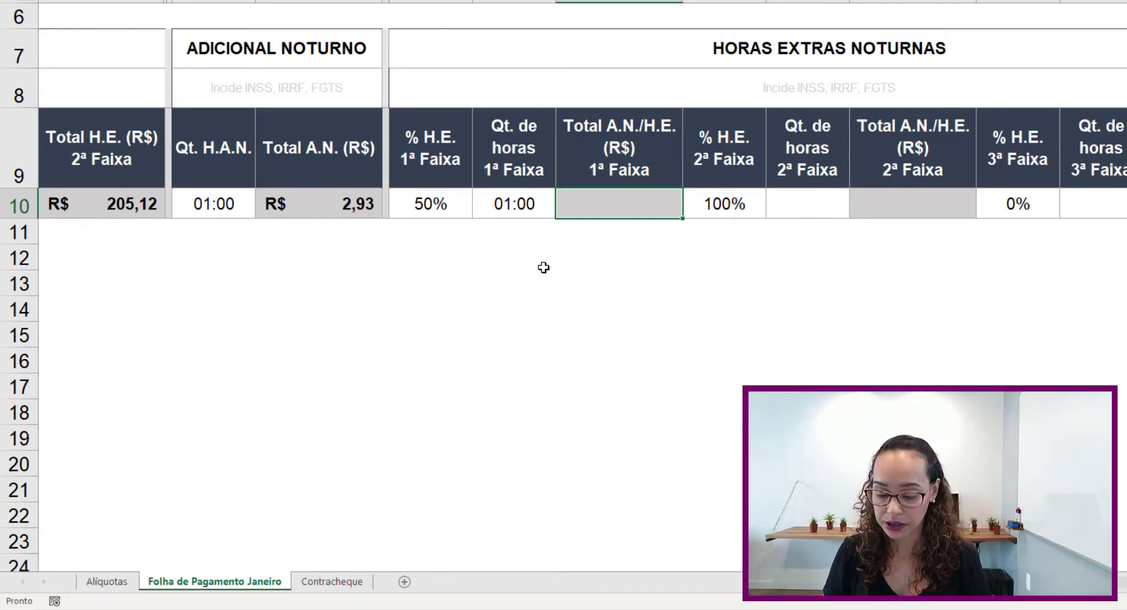
- Start the AC10 formula as =(AB10*1,1428) and continue it on a new line
text(=)
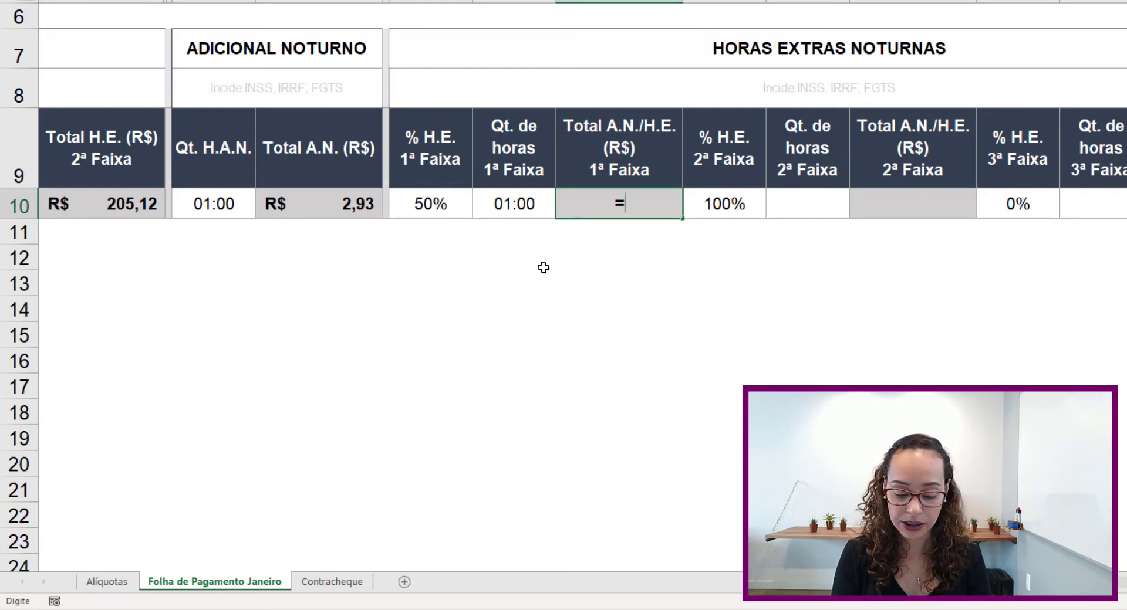
text(()
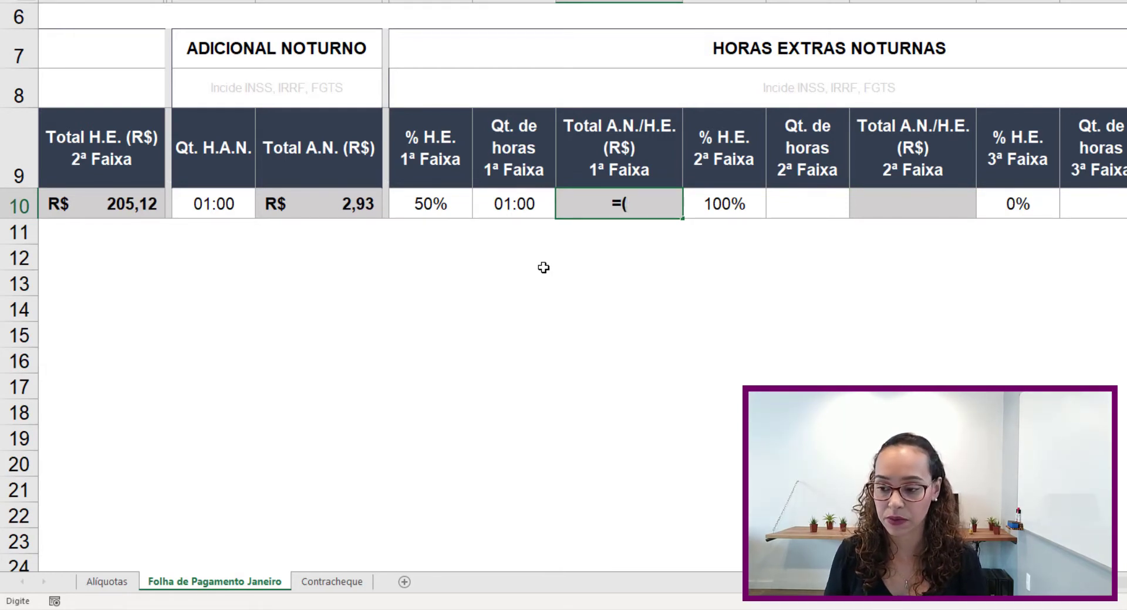
click(530, 203)
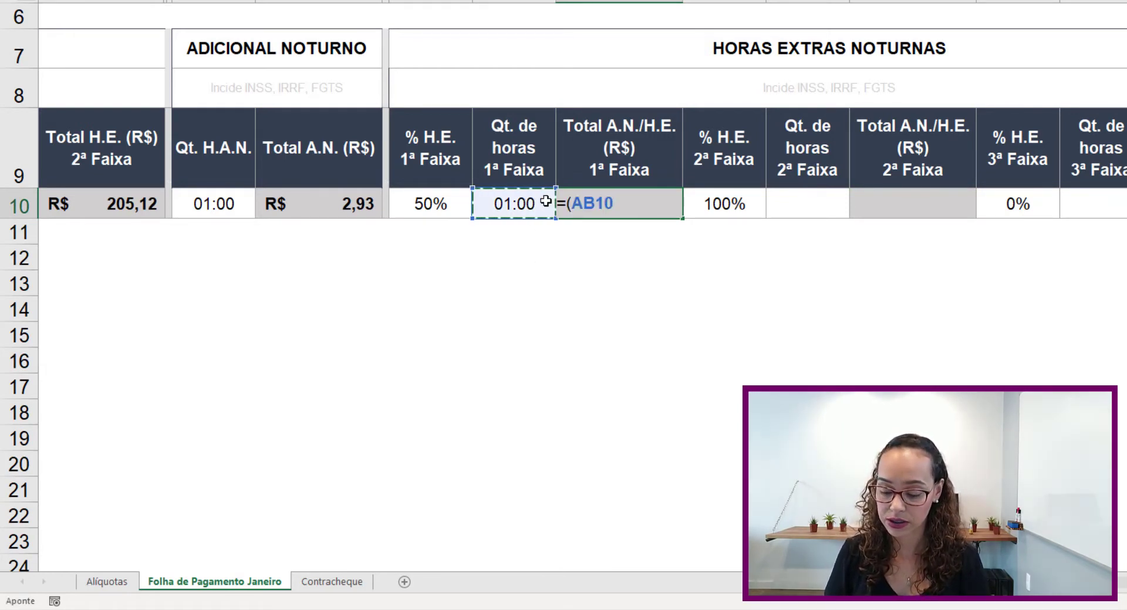
text(*1,1)
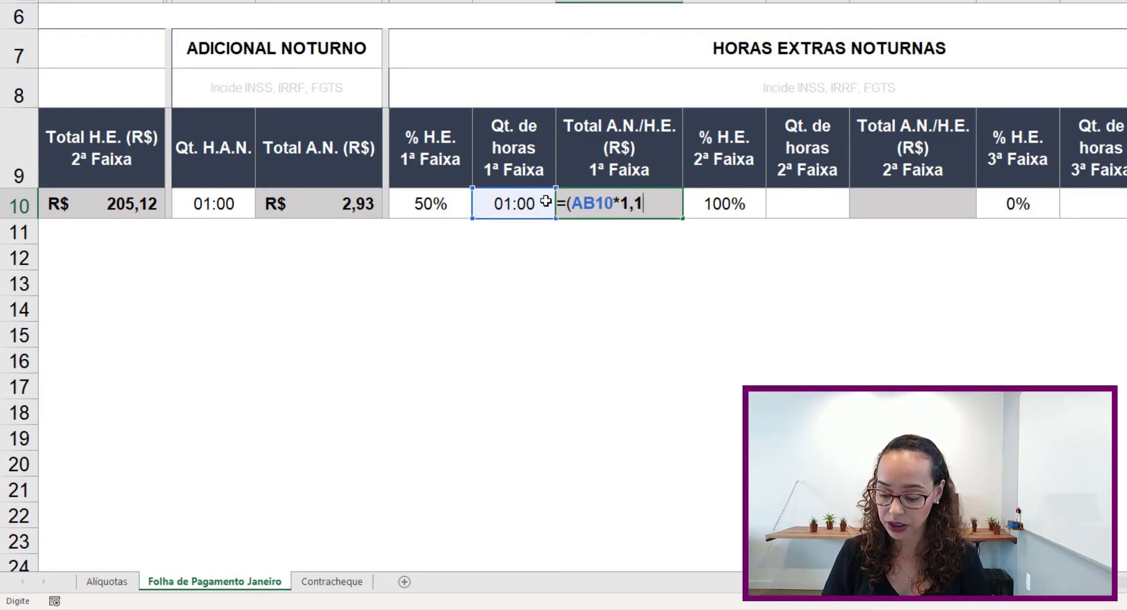
text(428))
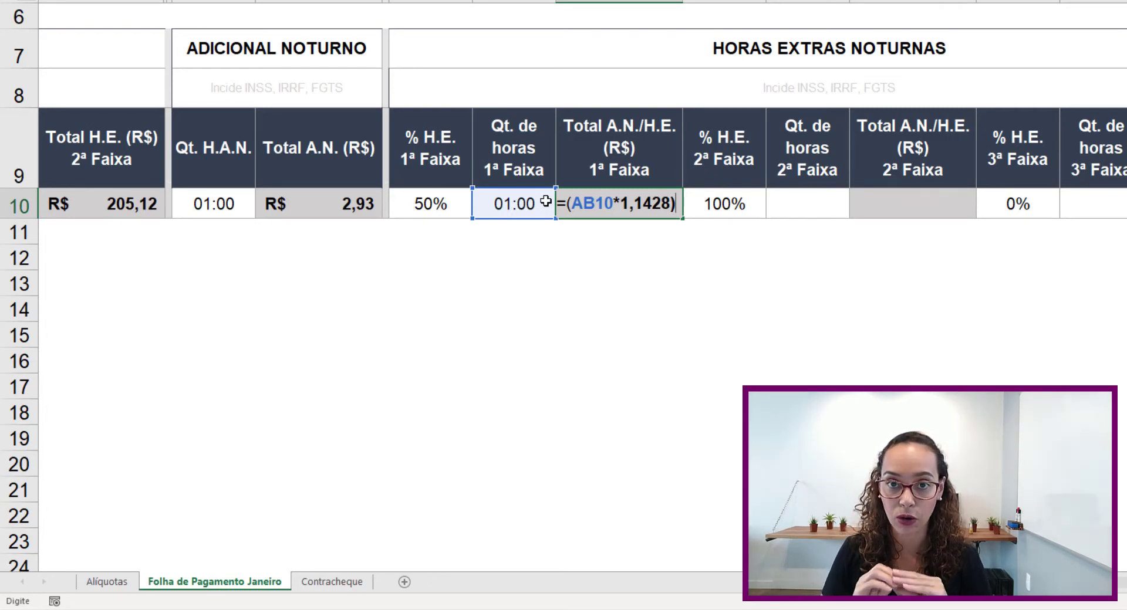
click(676, 203)
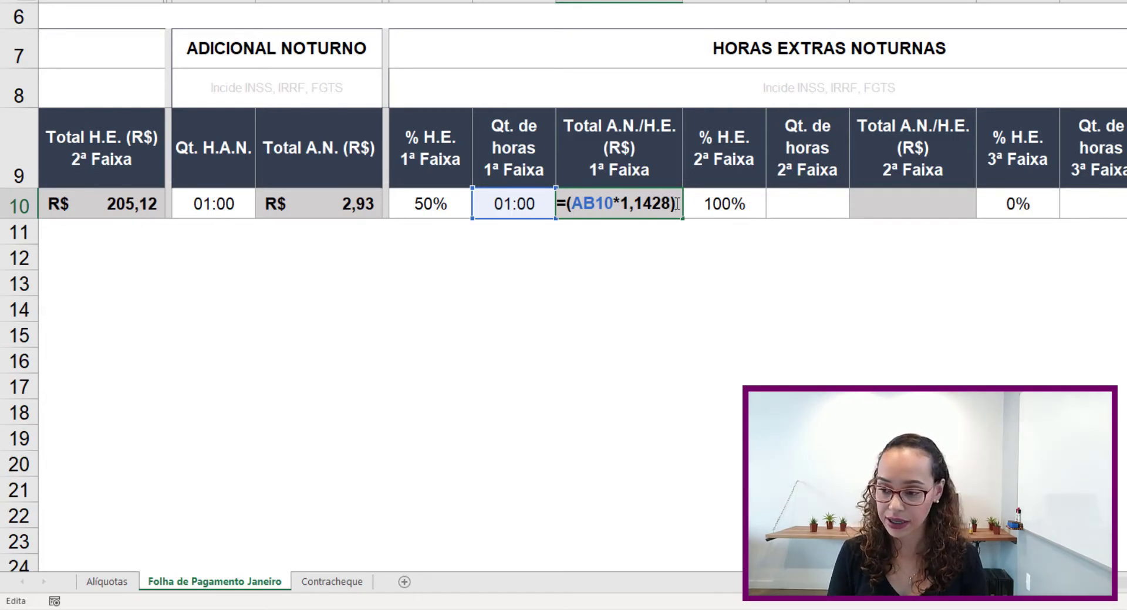
key(alt+Return)
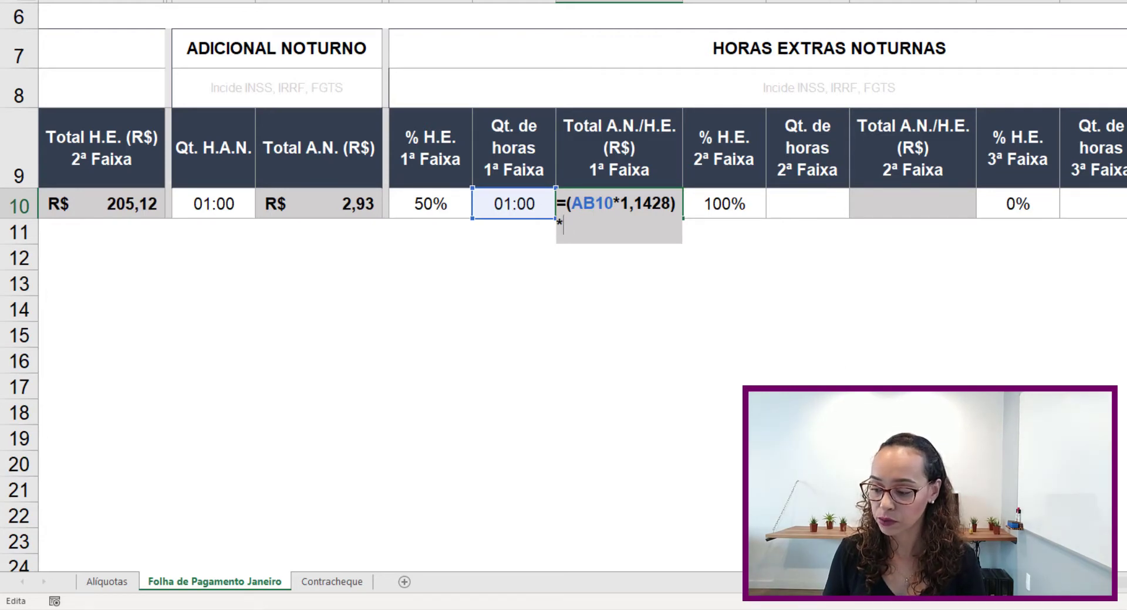
- Extend the AC10 formula to multiply by the Valor Hora cell M10
scroll(467, 237, left, 8)
scroll(467, 237, left, 3)
click(472, 204)
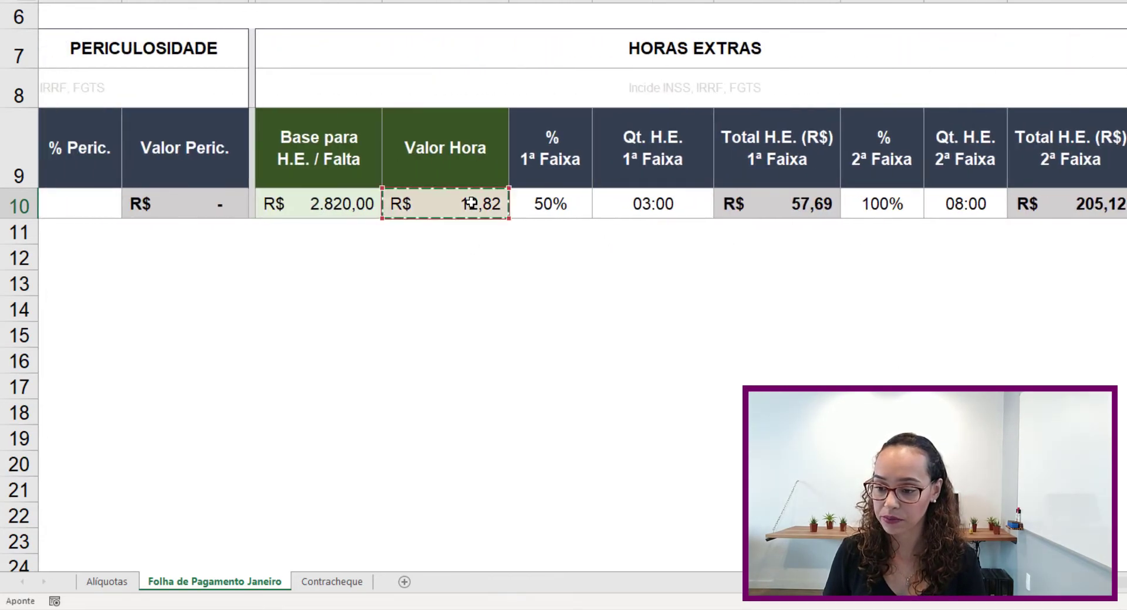
scroll(471, 204, right, 2)
scroll(471, 203, right, 8)
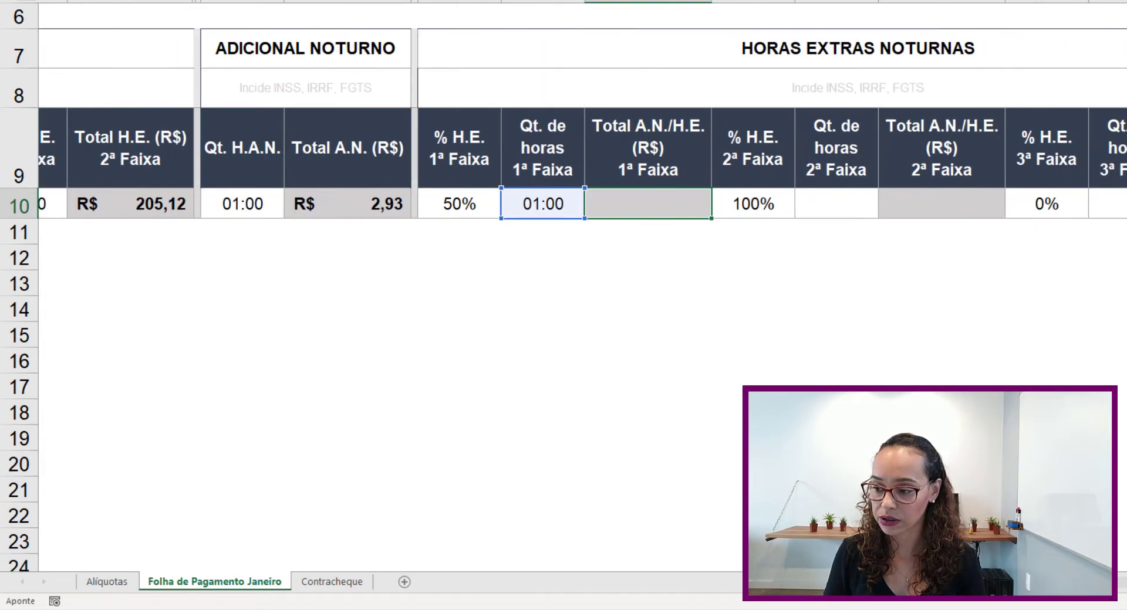
text(*M10)
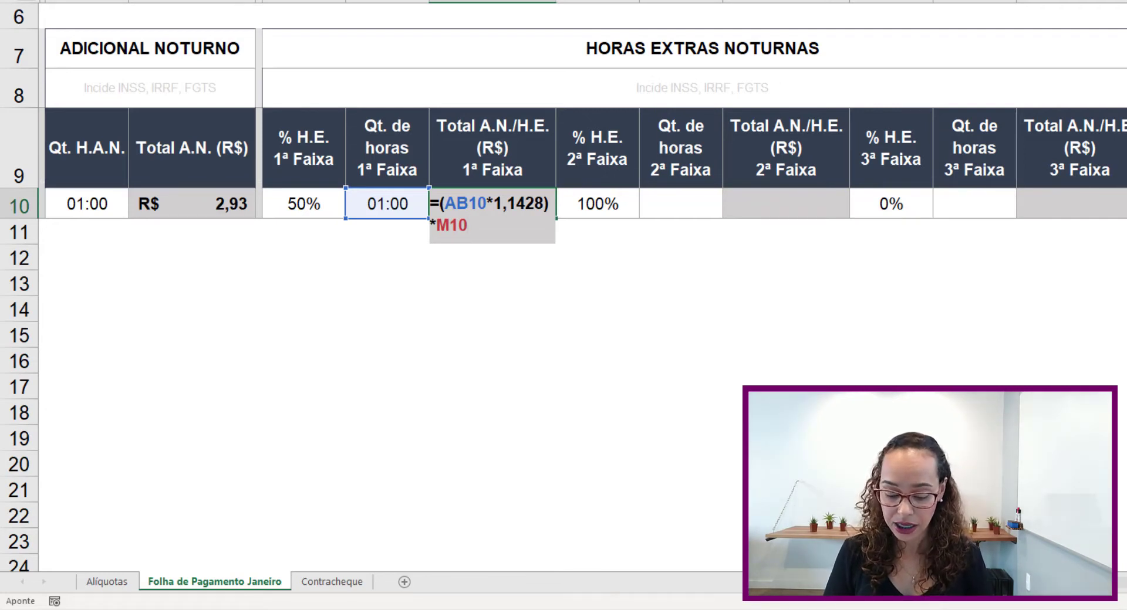
- Add a new formula line beginning *(1+ for the night-premium rate
key(alt+Return)
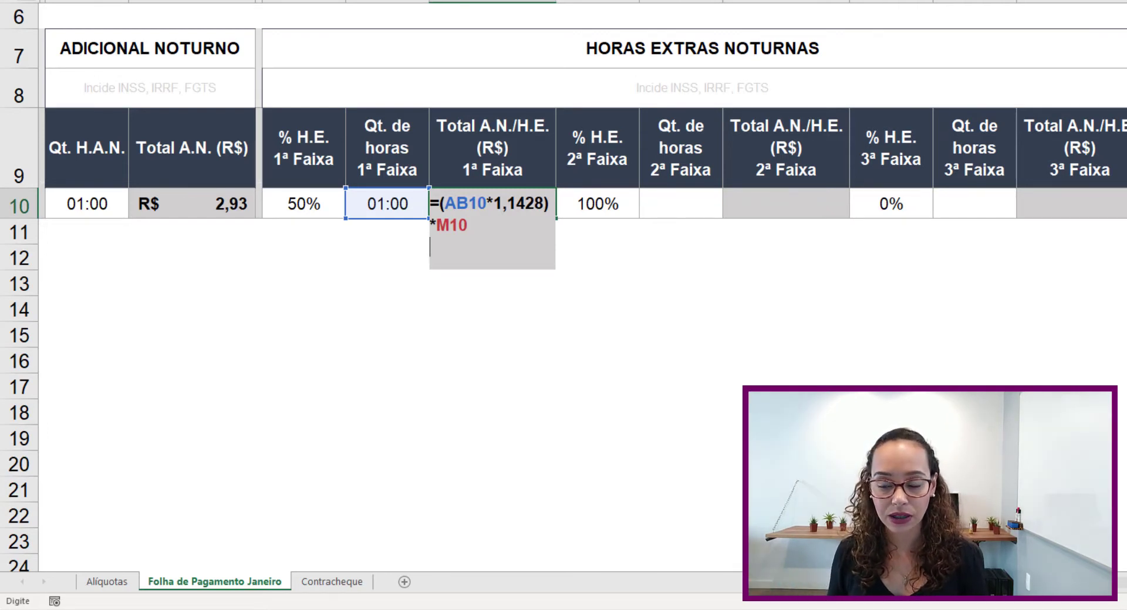
text(*()
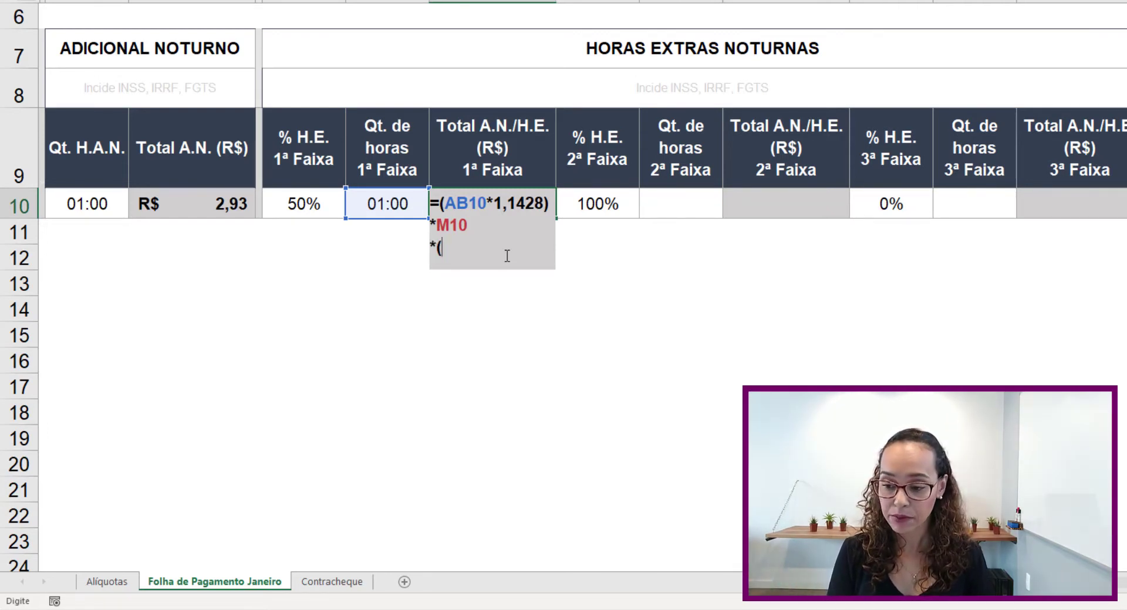
text(1)
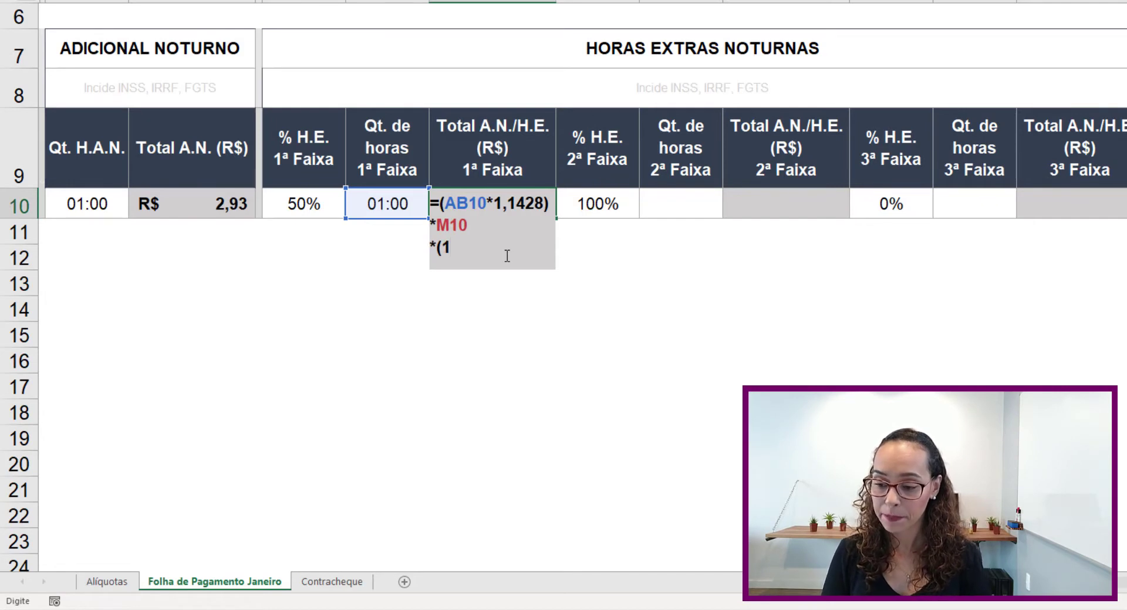
text(+)
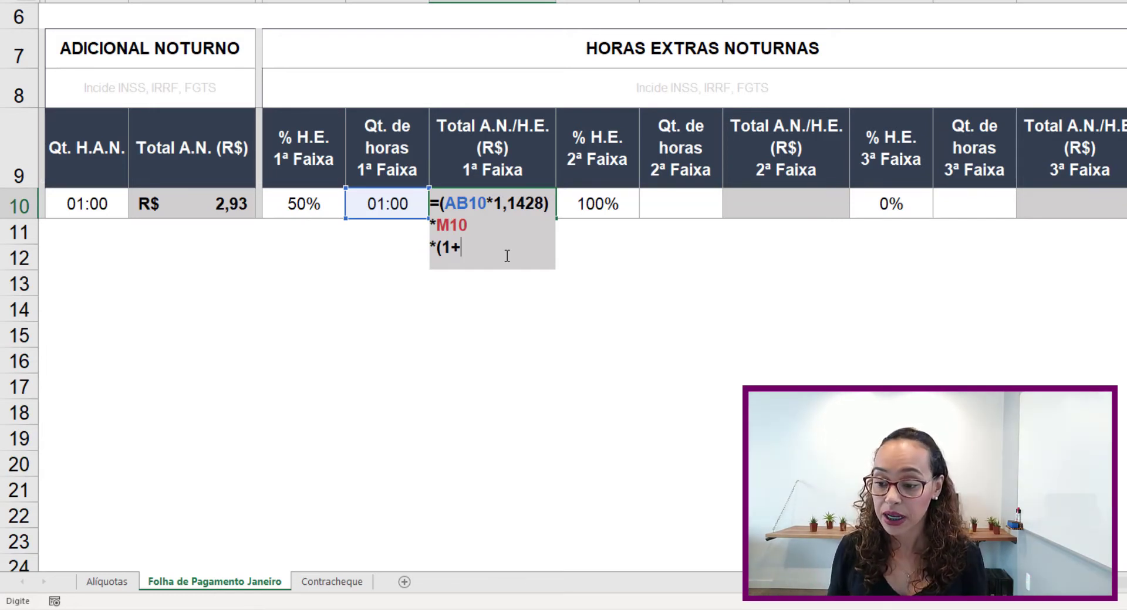
- Complete the formula with the 20% Adicional Noturno rate Alíquotas!J16 and confirm it, giving R$ 0,73
click(108, 581)
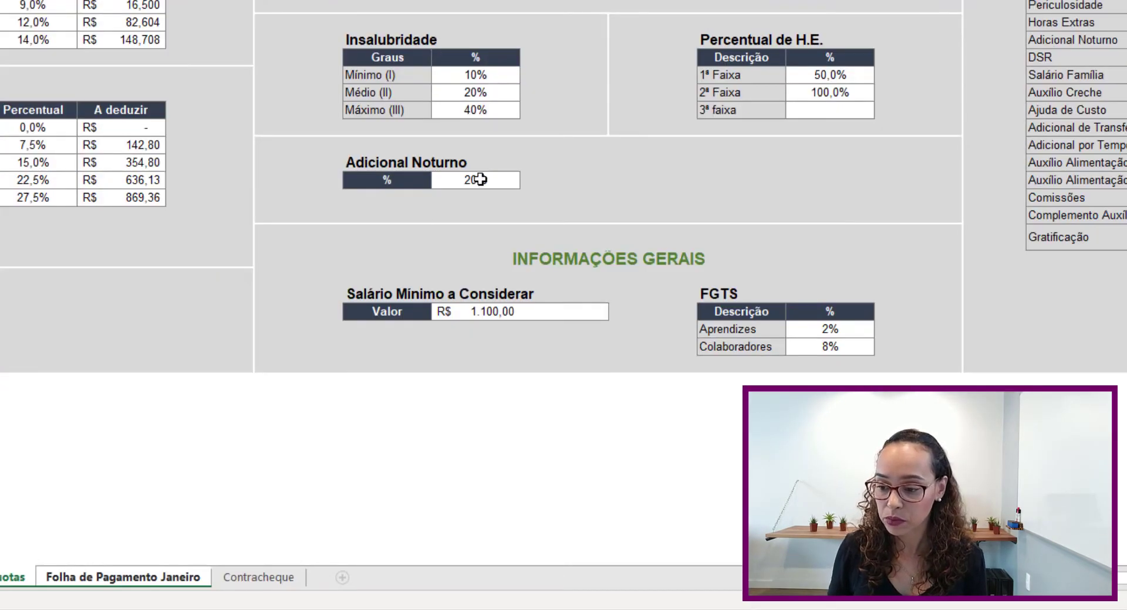
click(479, 179)
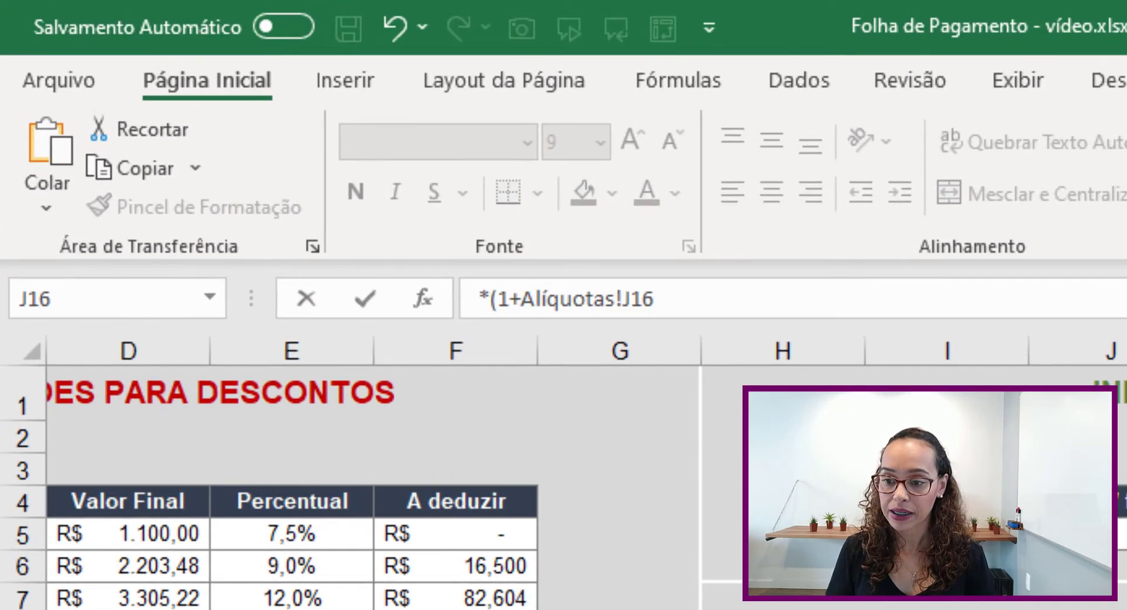
text())
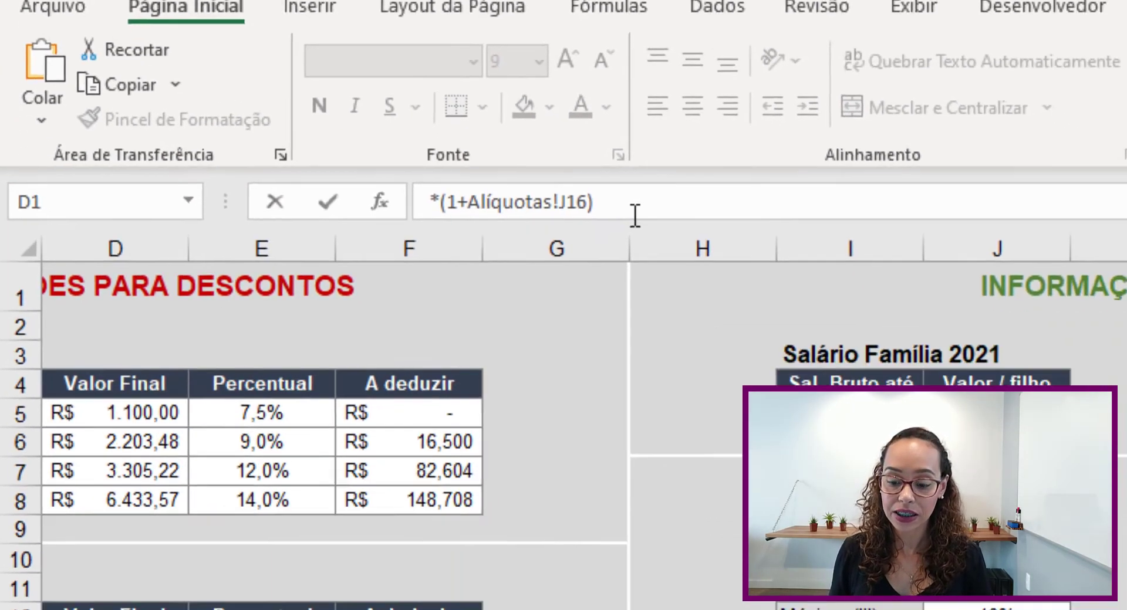
key(Return)
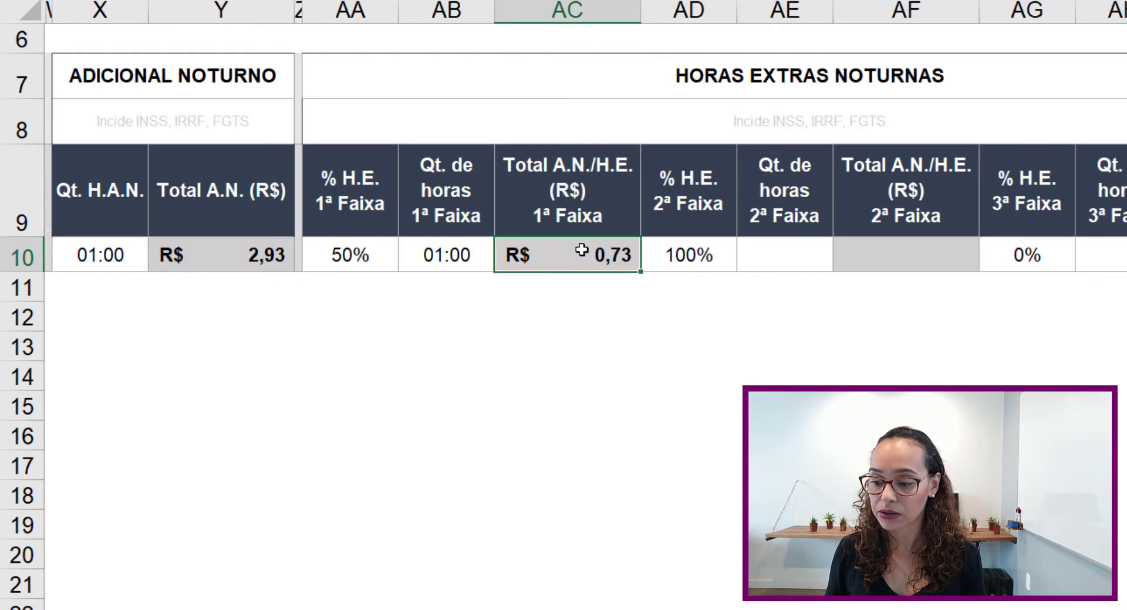
- Add the 50% overtime factor (1+AA10) and *24 to the AC10 formula, giving R$ 26,37
double_click(580, 251)
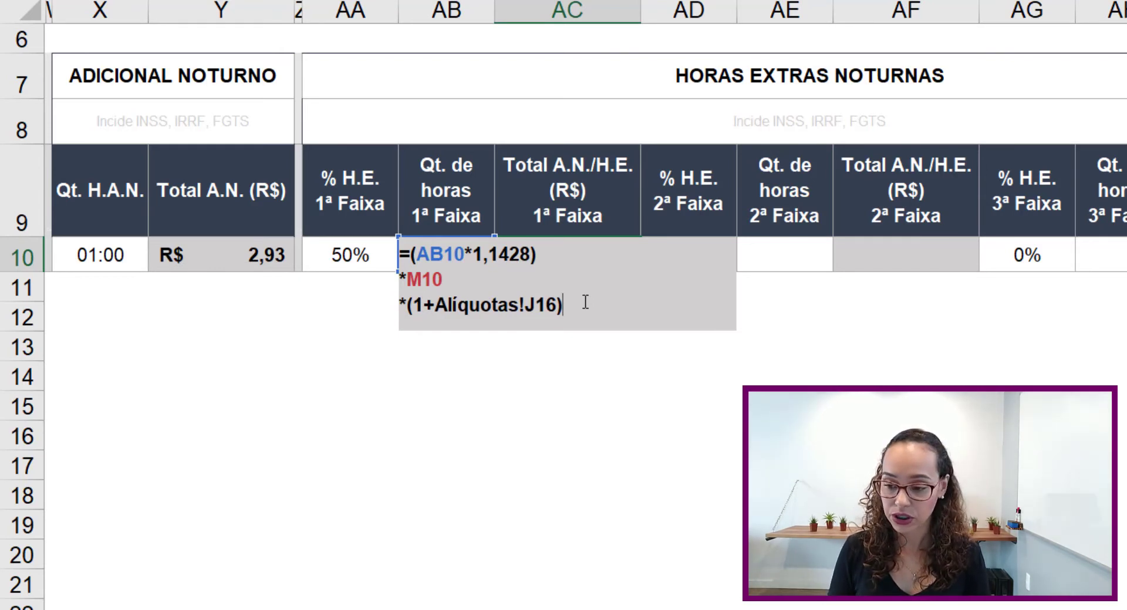
key(alt+Return)
text(*(1)
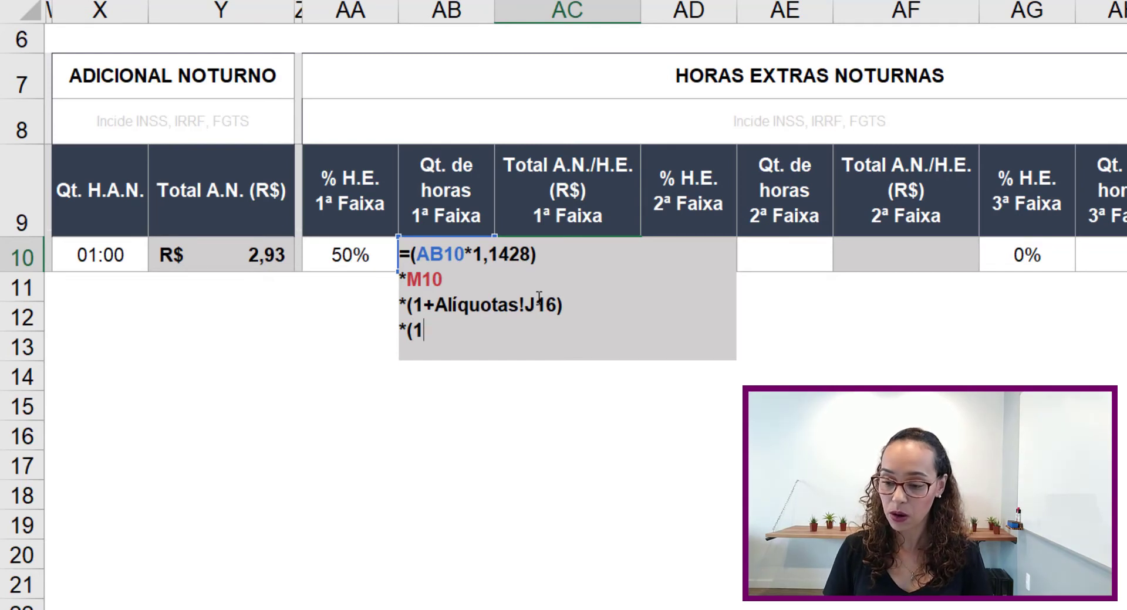
text(+)
click(360, 256)
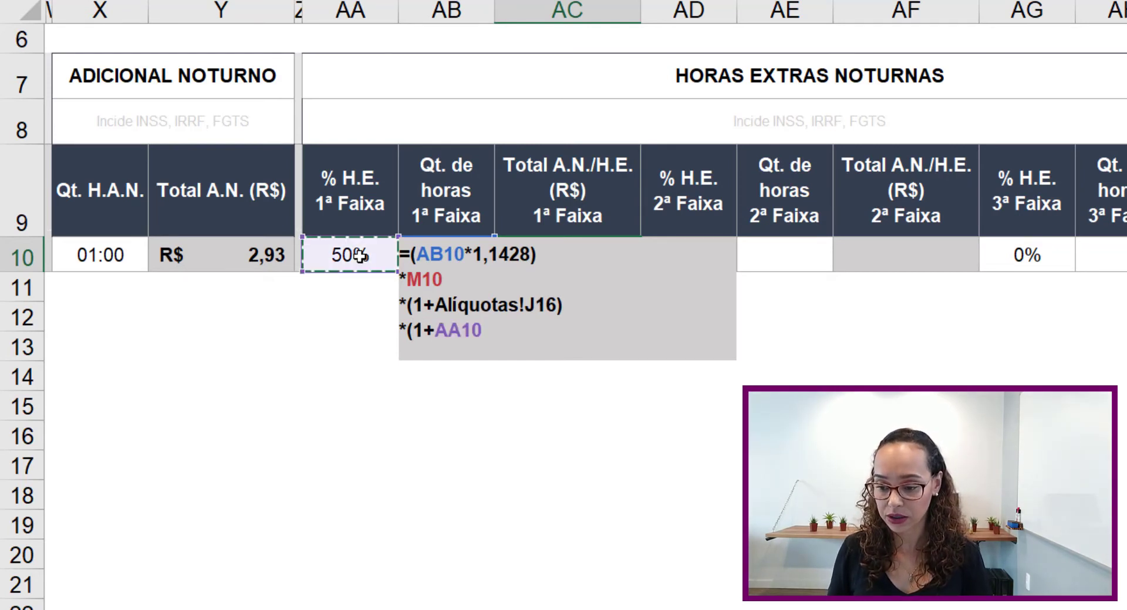
text()*)
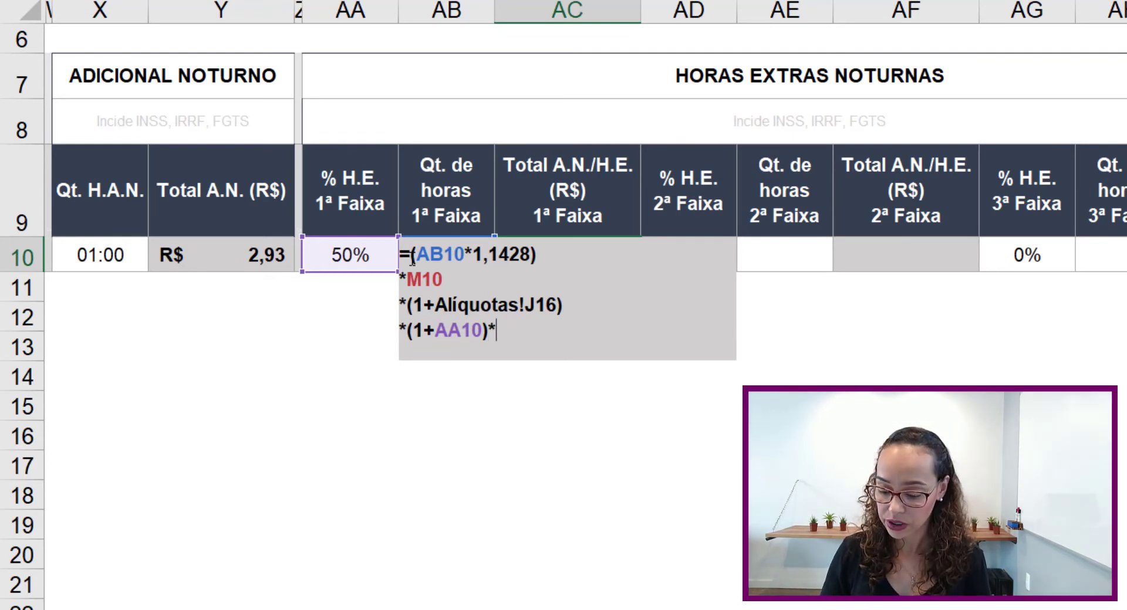
text(24)
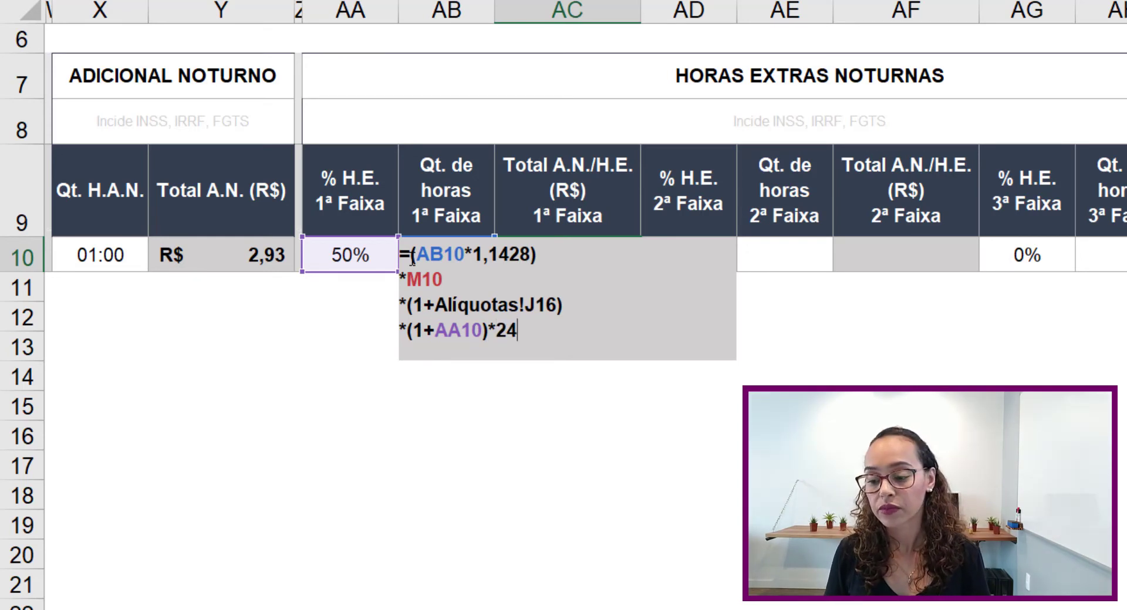
key(Return)
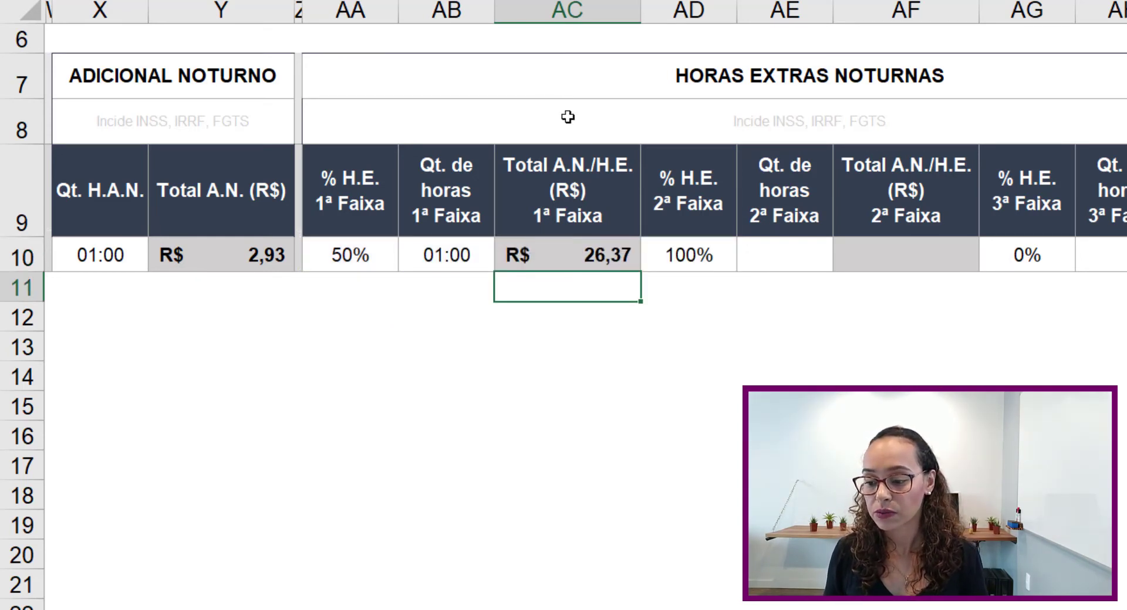
- Change the first-tier hours in AB10 to 02:00, doubling the total to R$ 52,74
click(592, 258)
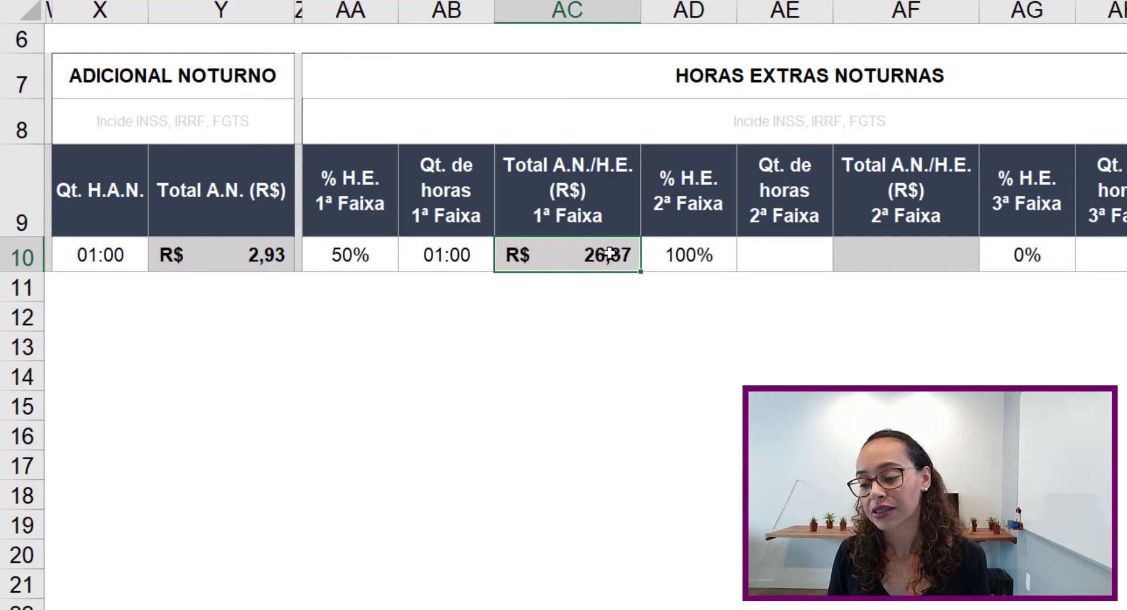
click(452, 254)
key(F2)
key(BackSpace)
key(BackSpace)
key(BackSpace)
text(2:00)
key(Return)
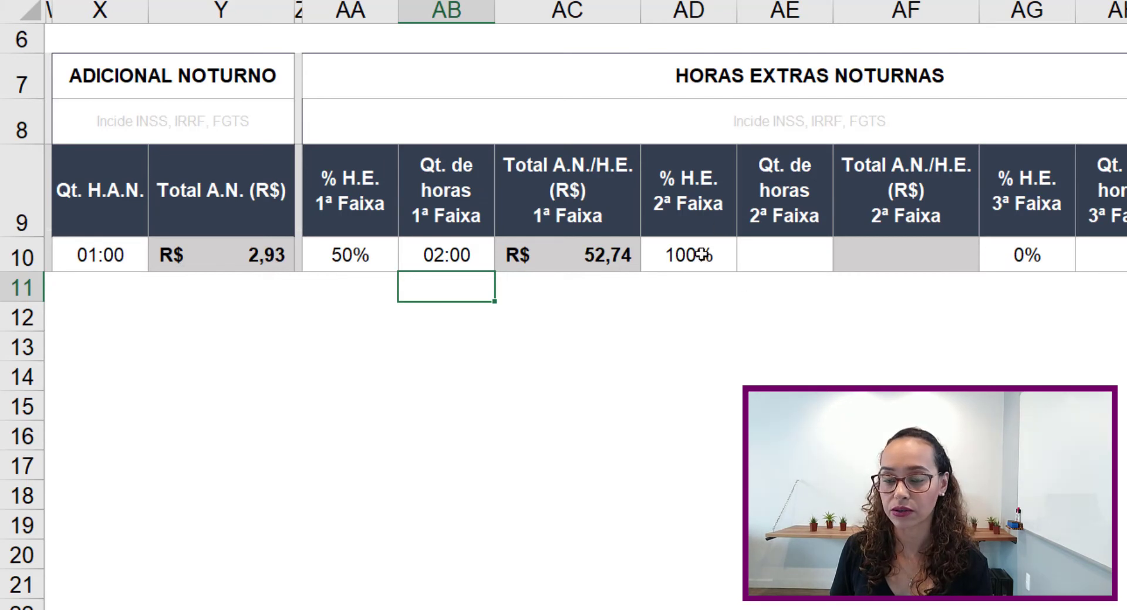
click(916, 250)
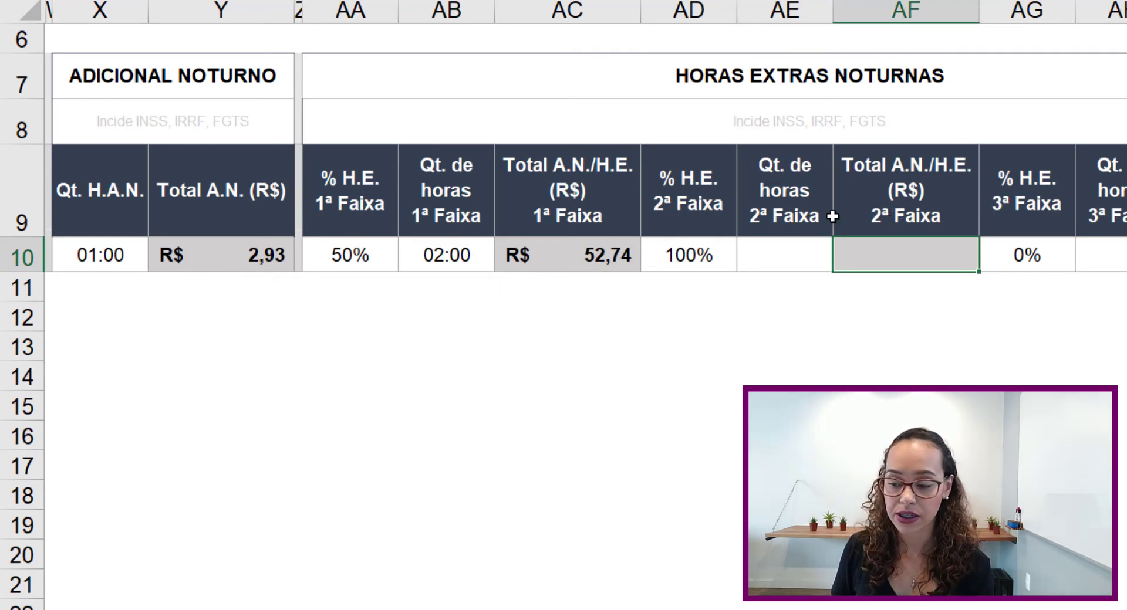
- Make the AC10 formula's references absolute as $M$10 and Alíquotas!$J$16
double_click(598, 259)
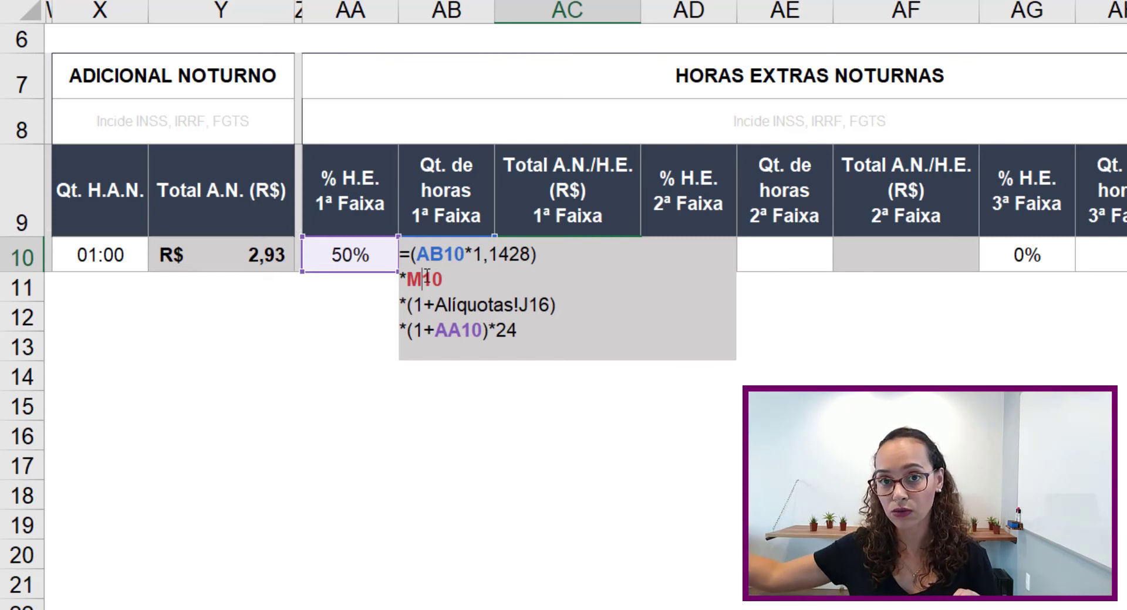
key(F4)
key(Delete)
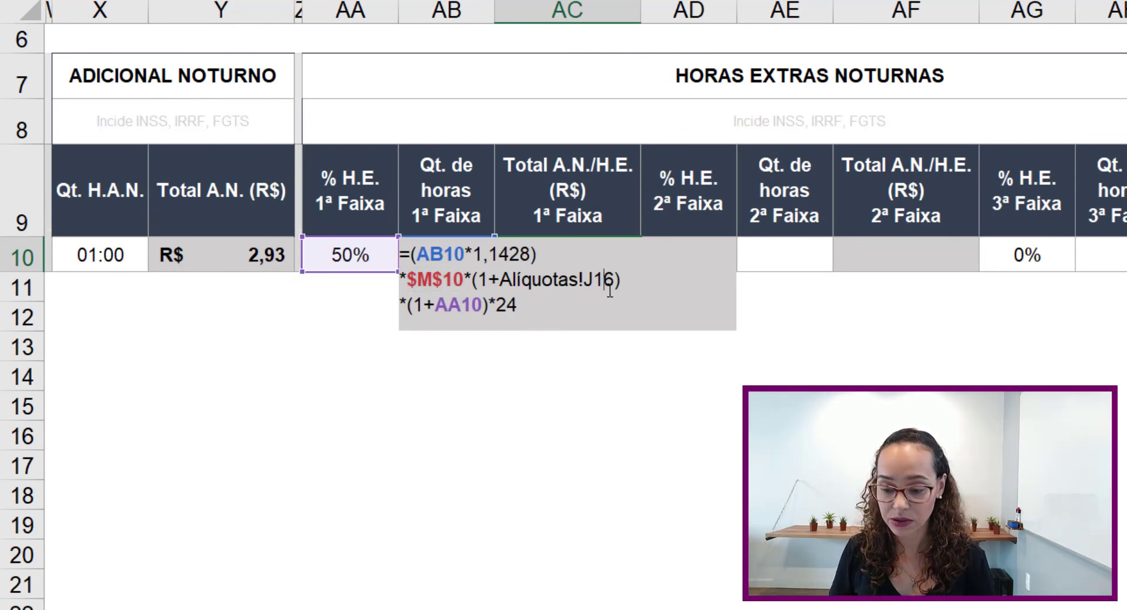
key(F4)
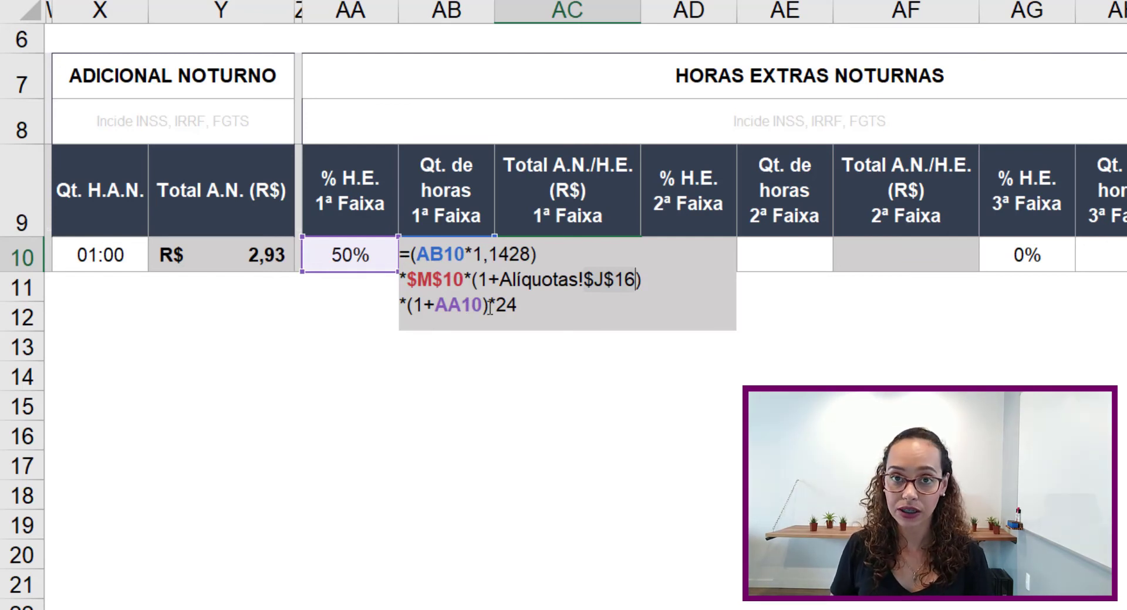
key(Return)
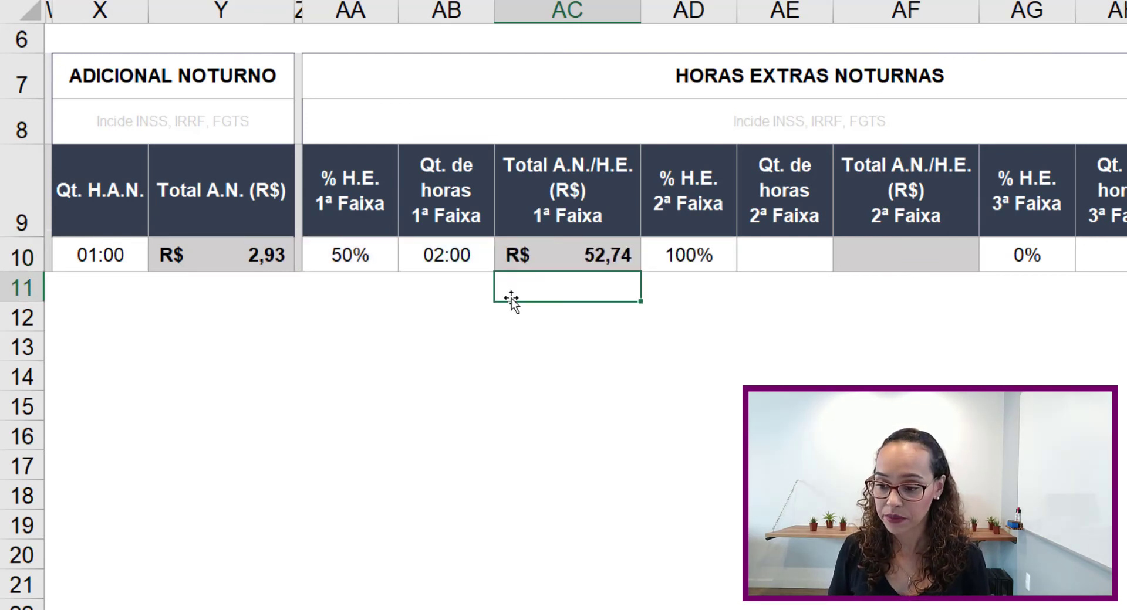
- Copy the AC10 total formula into AF10 and check its adjusted references
click(578, 261)
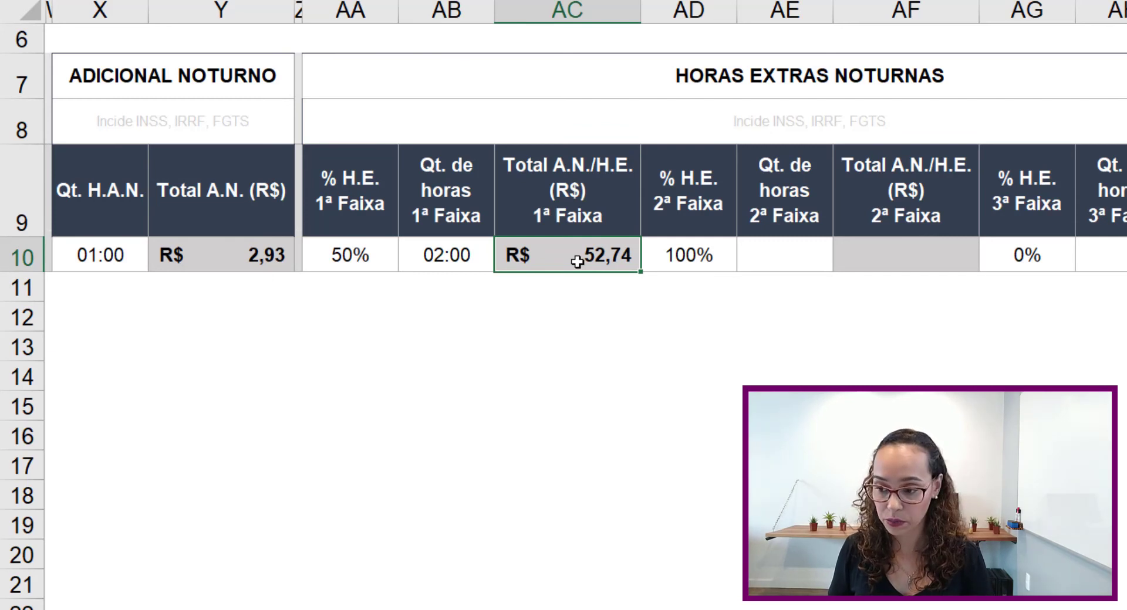
key(ctrl+c)
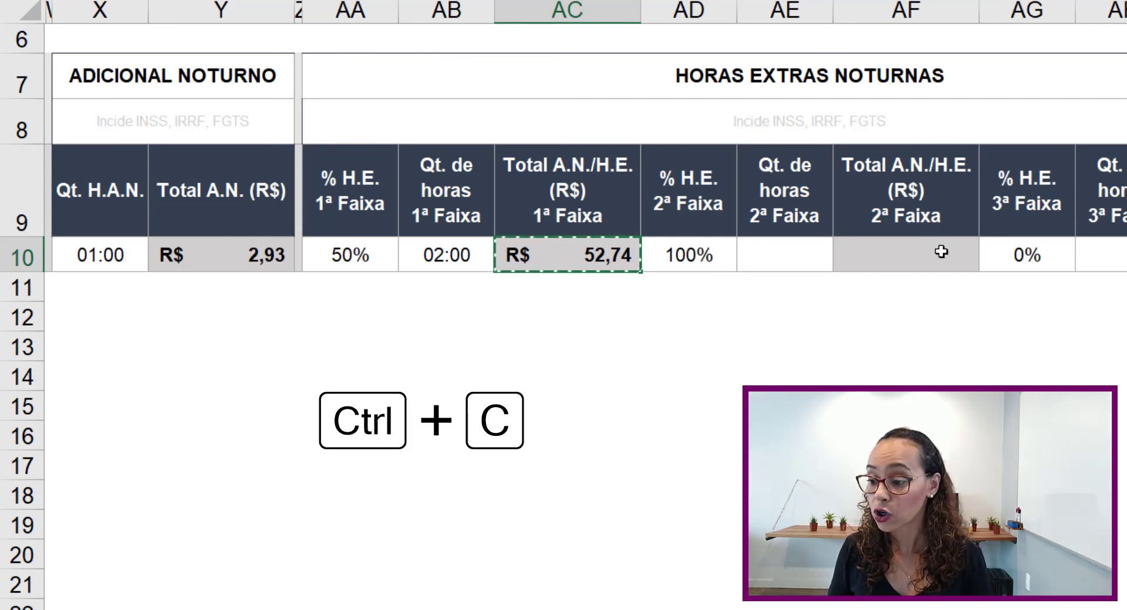
click(942, 252)
key(ctrl+v)
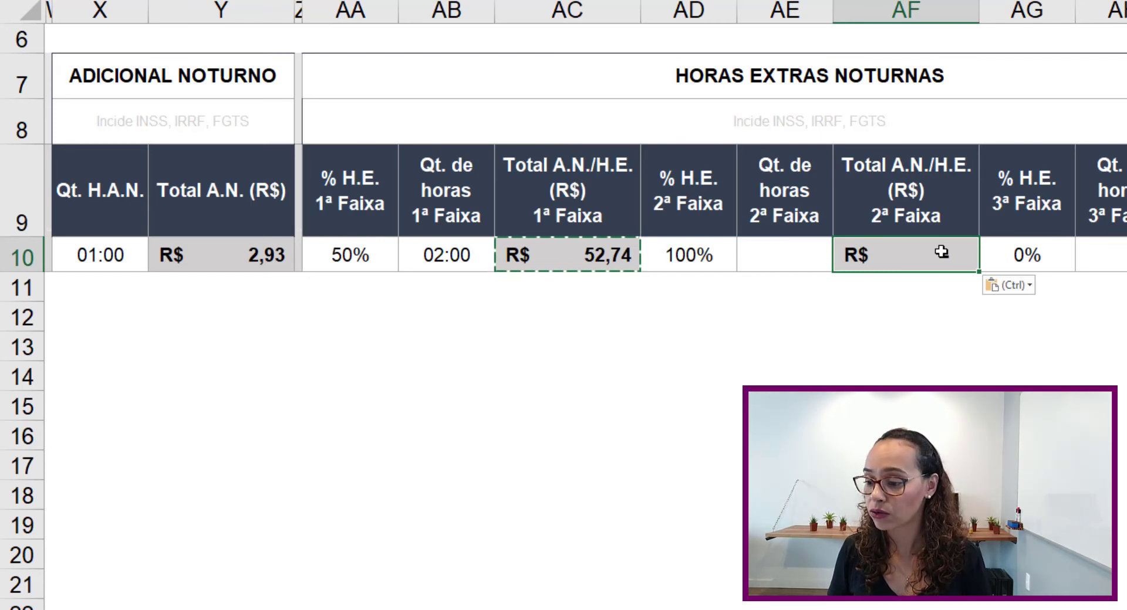
double_click(942, 252)
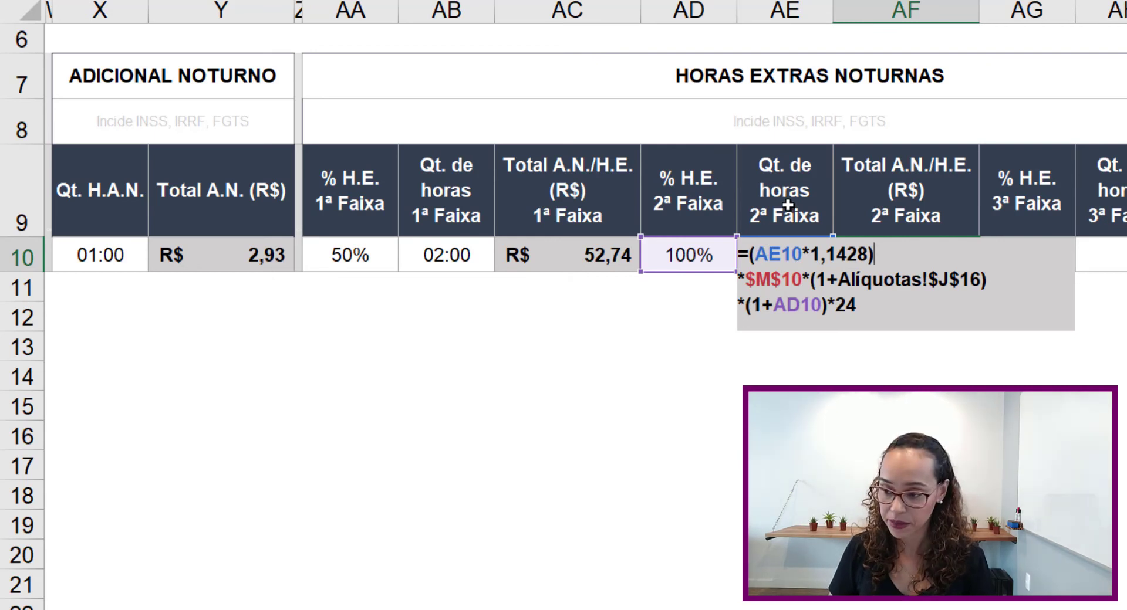
key(Return)
- Enter 01:00 as second-tier hours in AE10, giving R$ 35,16
click(781, 248)
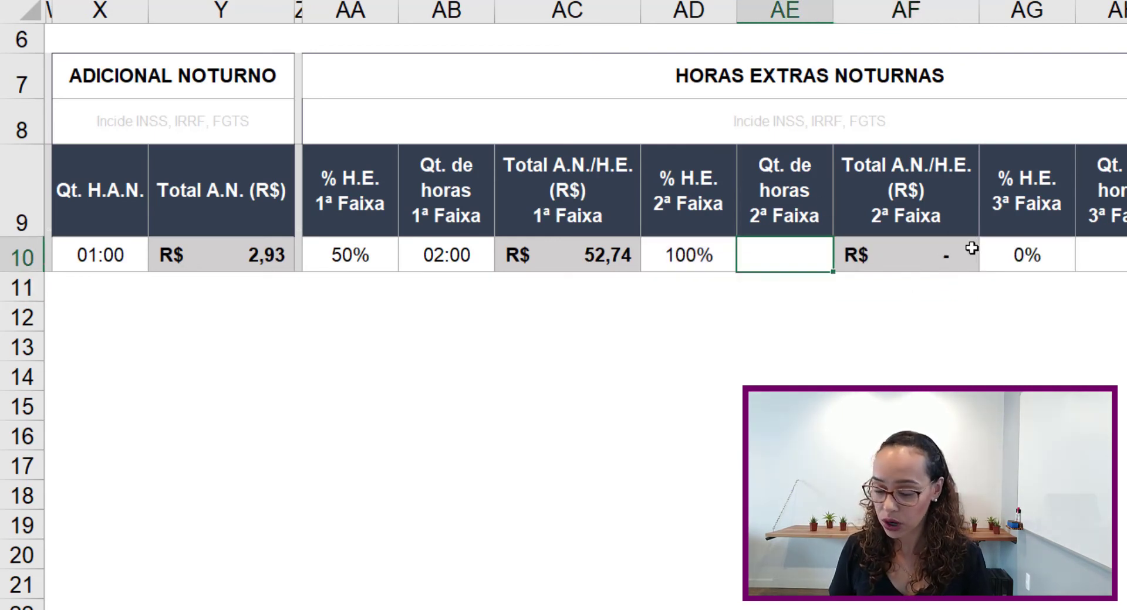
text(1:00)
key(Return)
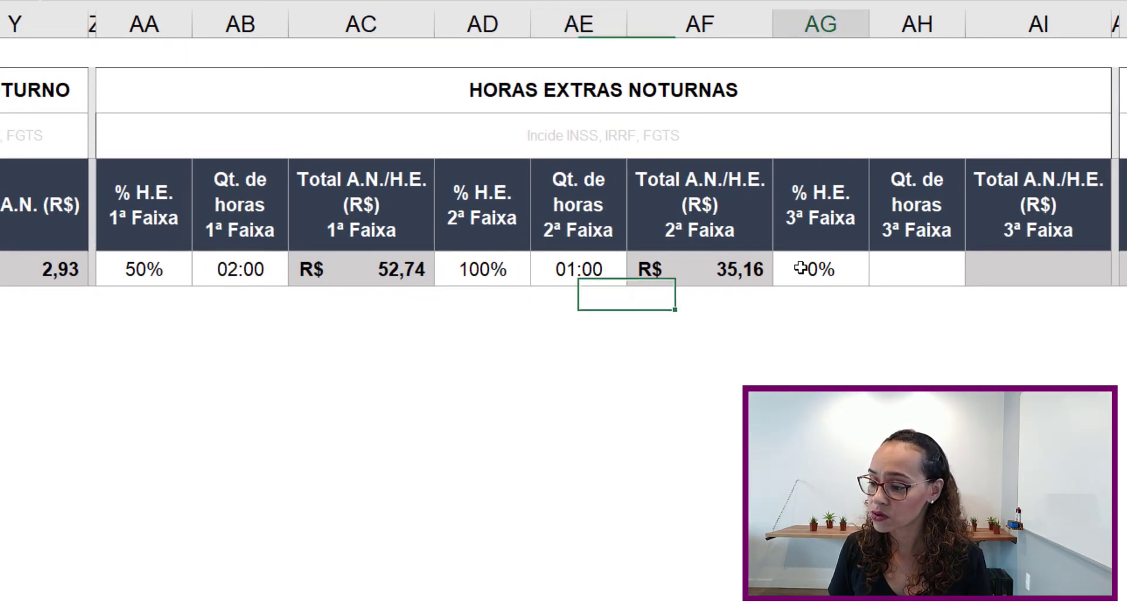
- Set the third-tier overtime percentage in AG10 to 70%
click(801, 269)
text(70)
key(Return)
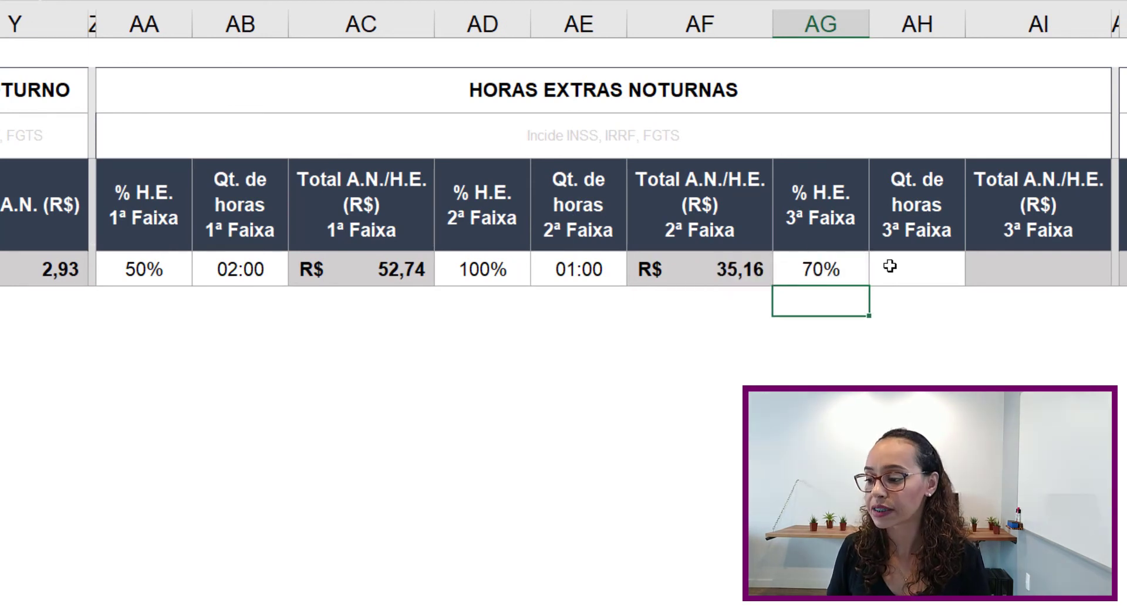
click(835, 272)
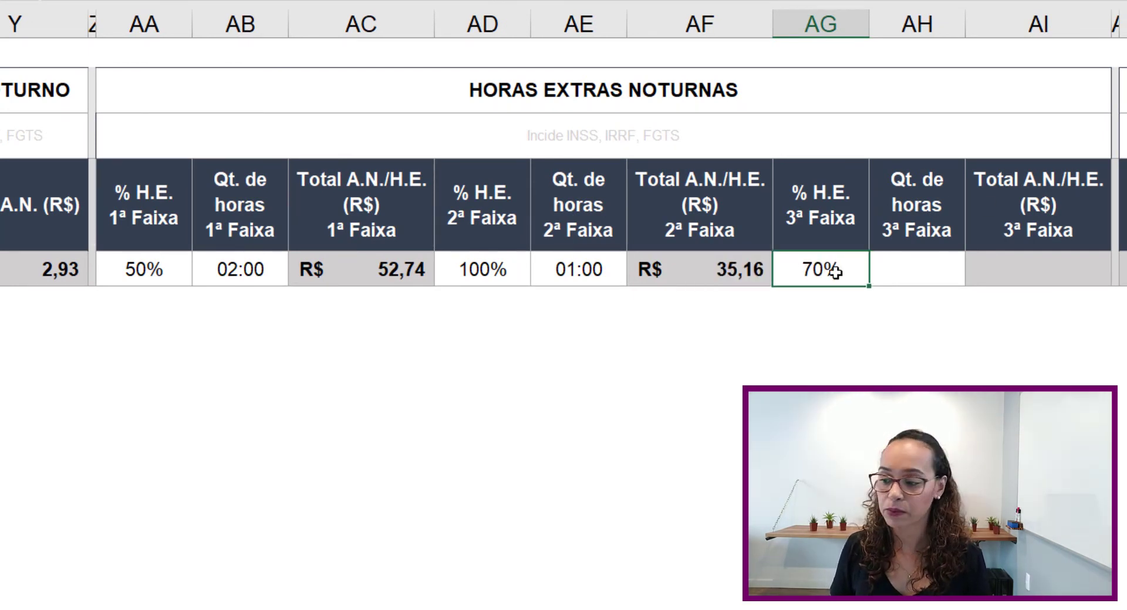
- Copy the AF10 formula into AI10 and enter 01:00 hours in AH10, giving R$ 29,89
click(736, 271)
key(ctrl+c)
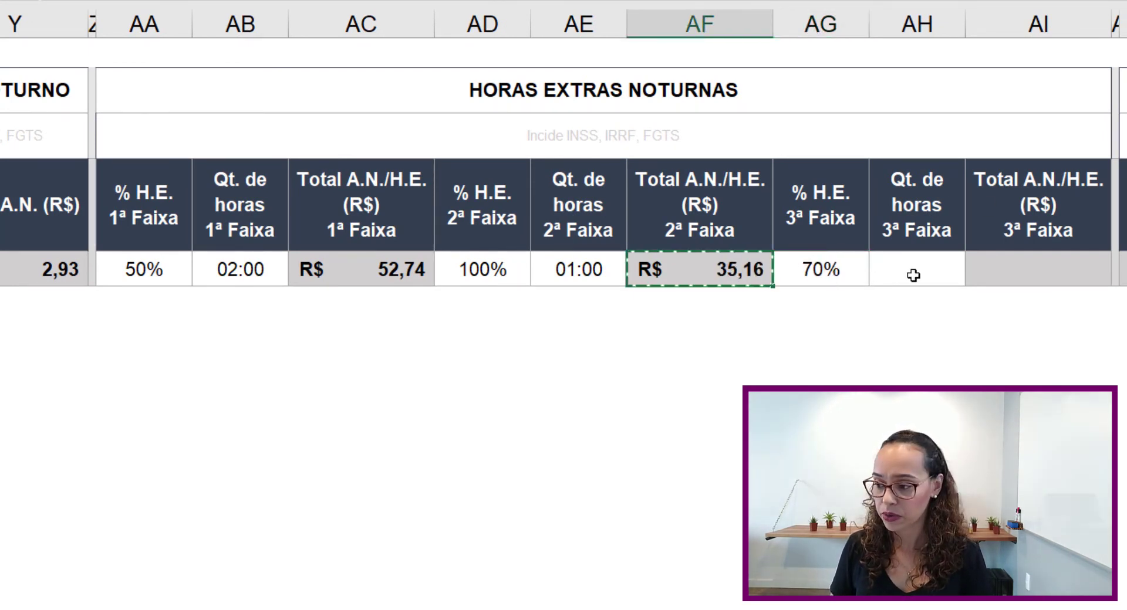
click(1001, 274)
key(ctrl+v)
click(928, 272)
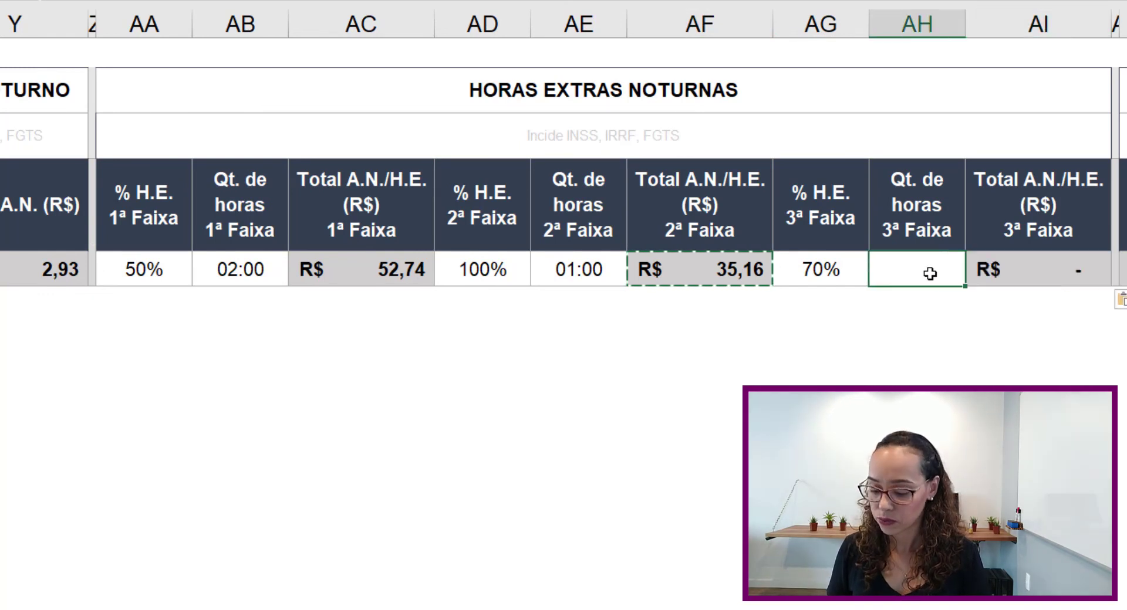
text(1:)
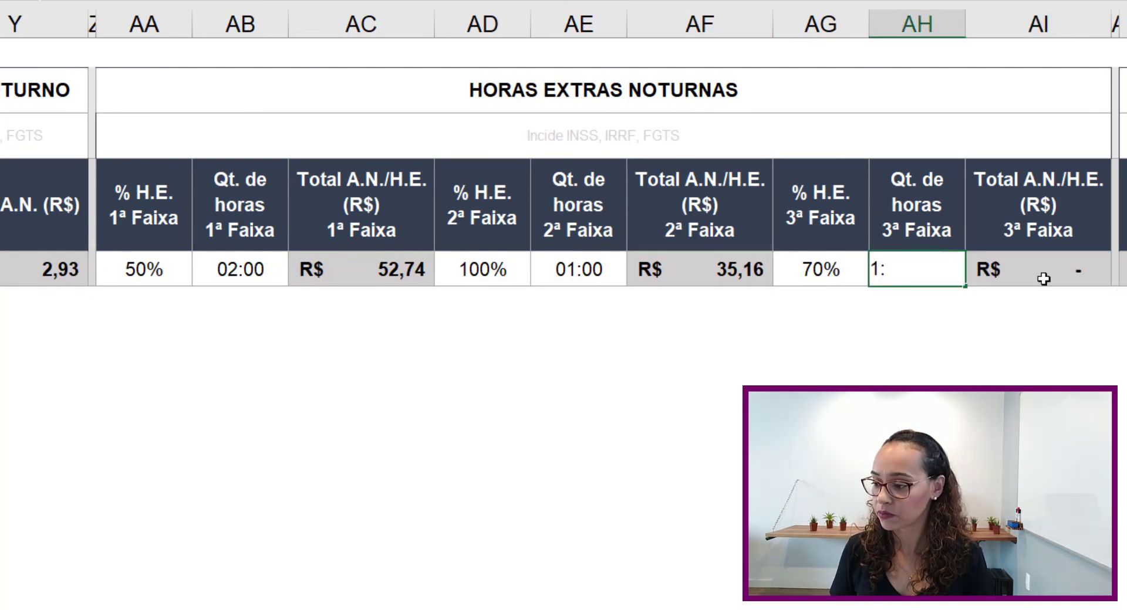
text(00)
key(Return)
click(1048, 281)
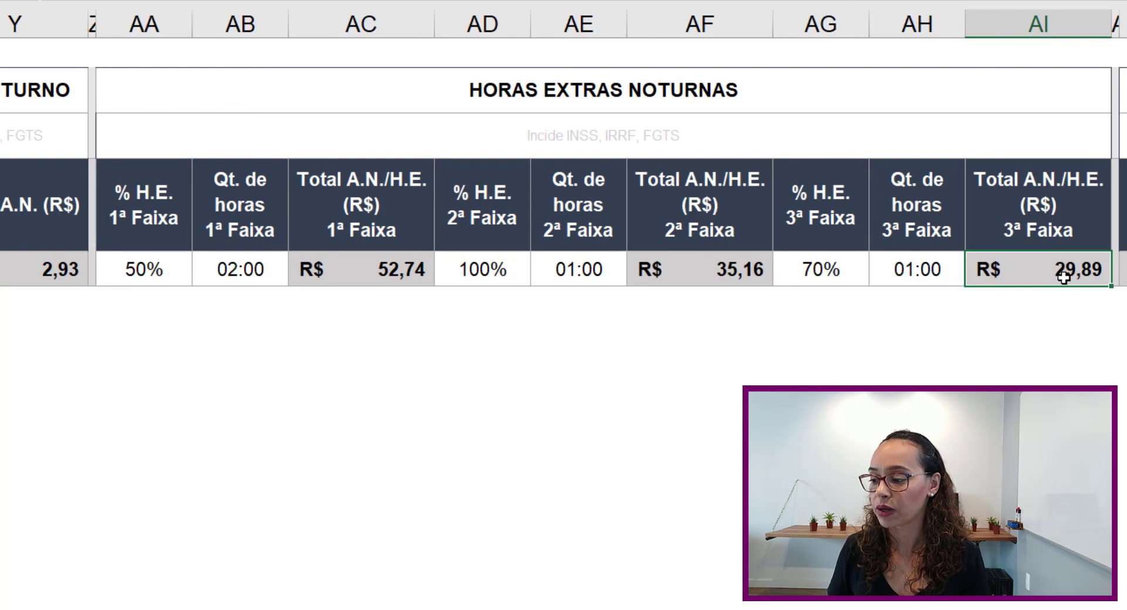